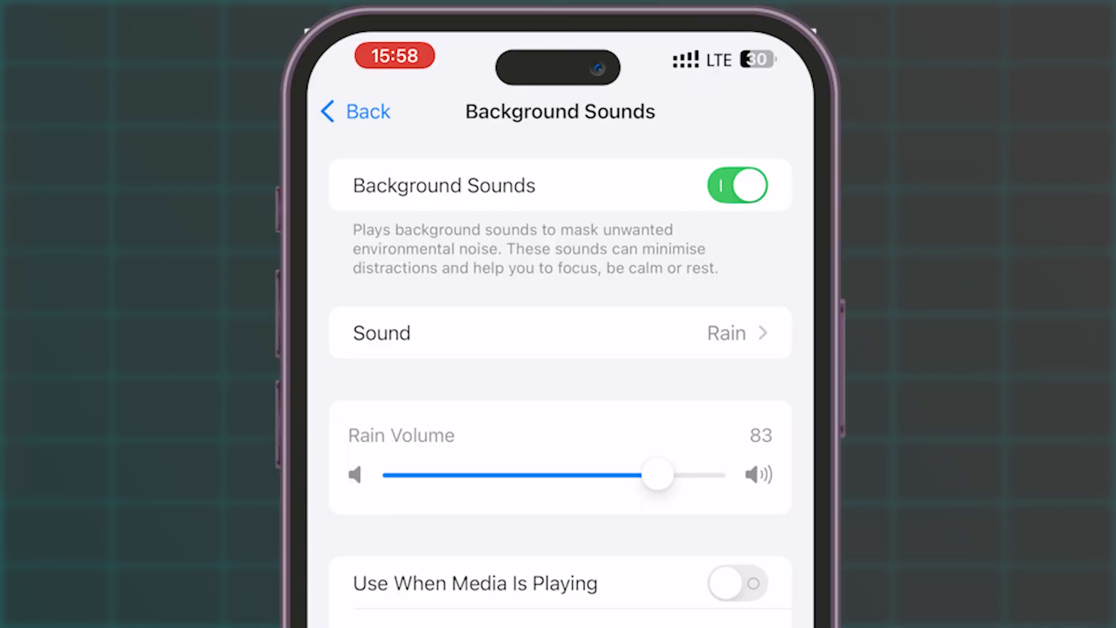
Switch the Background Sounds toggle off, leaving Ocean selected at volume 83
click(737, 197)
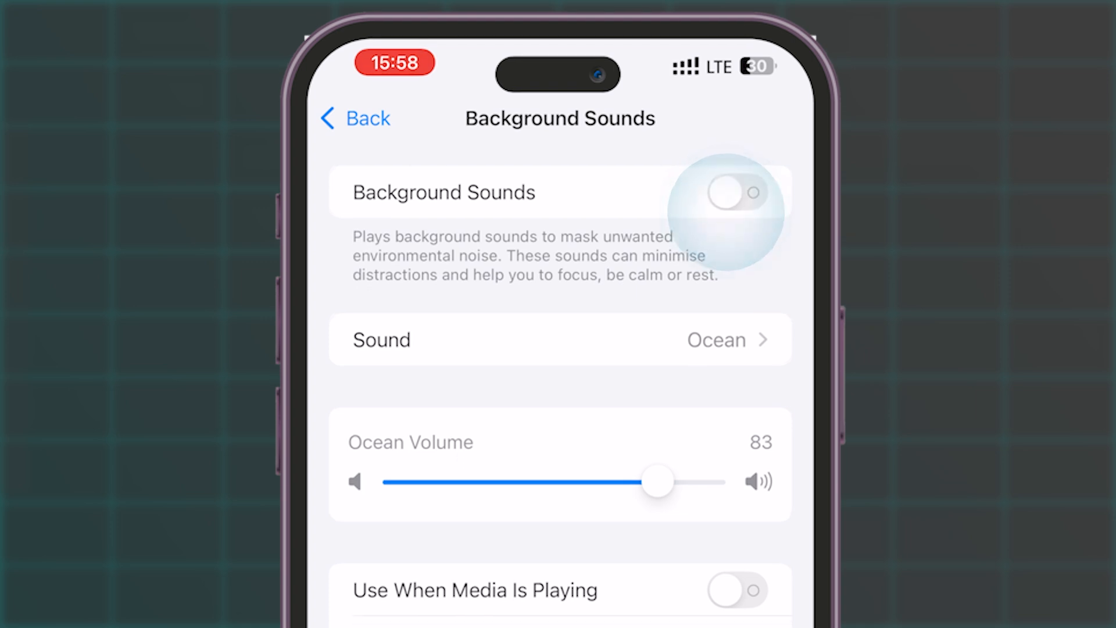